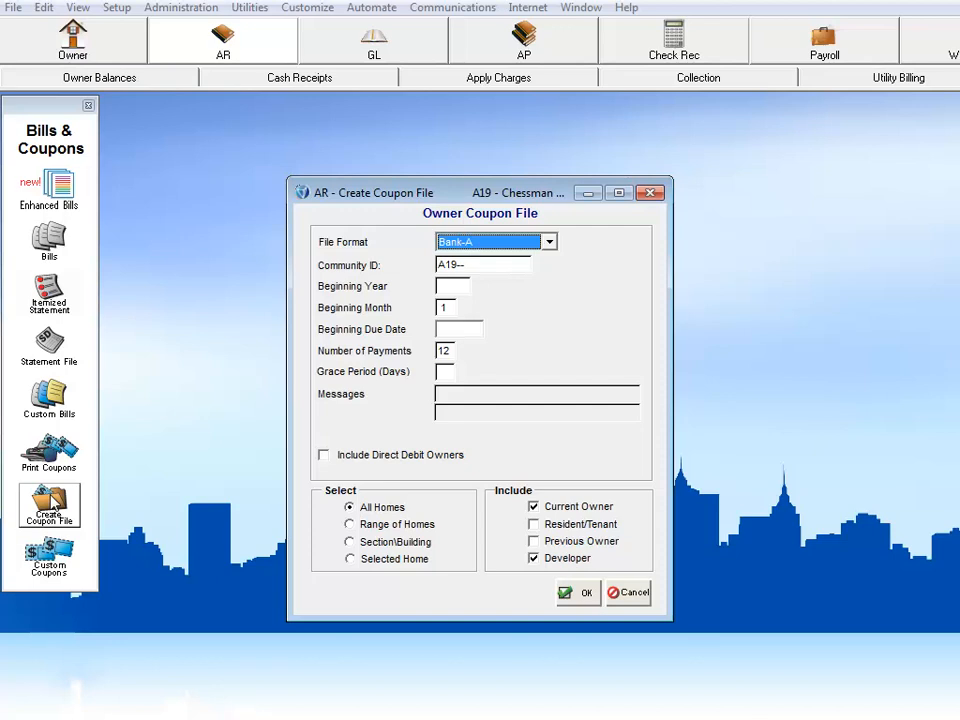
- Set the coupon file to SouthData format with beginning year 2014, beginning month 7 and beginning due date 07/01/14
{"action": "left_click", "coordinate": [555, 246]}
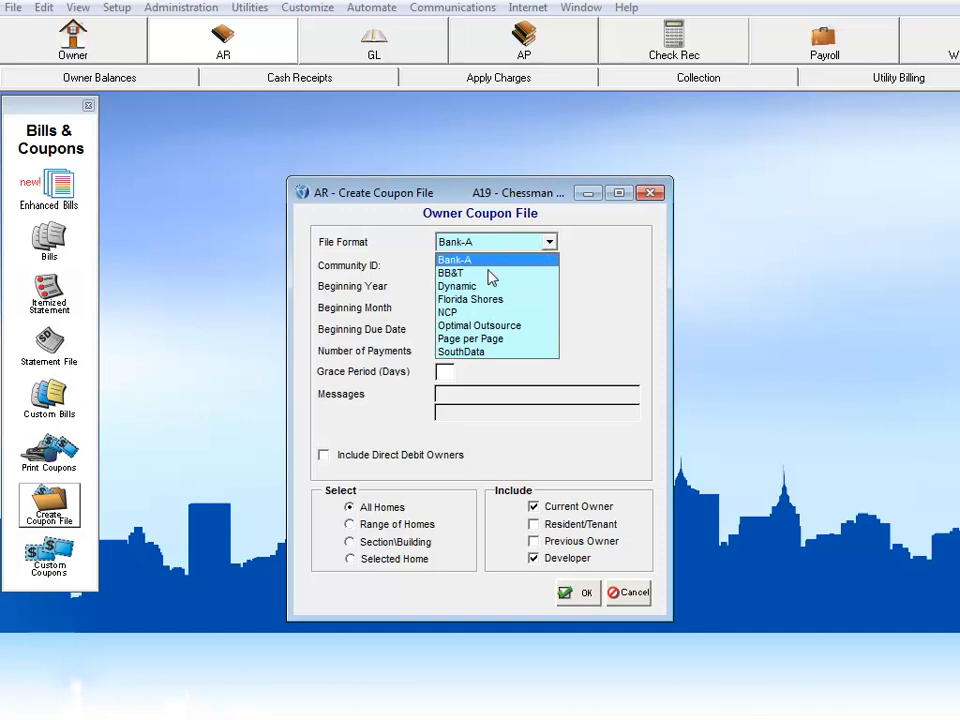
{"action": "left_click", "coordinate": [468, 352]}
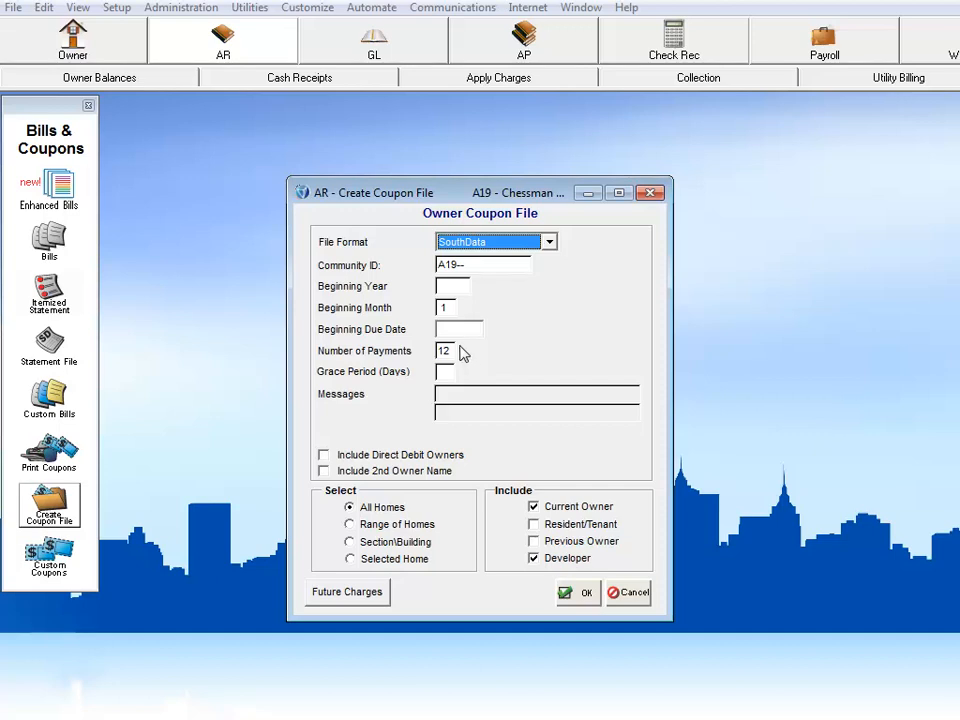
{"action": "left_click", "coordinate": [450, 289]}
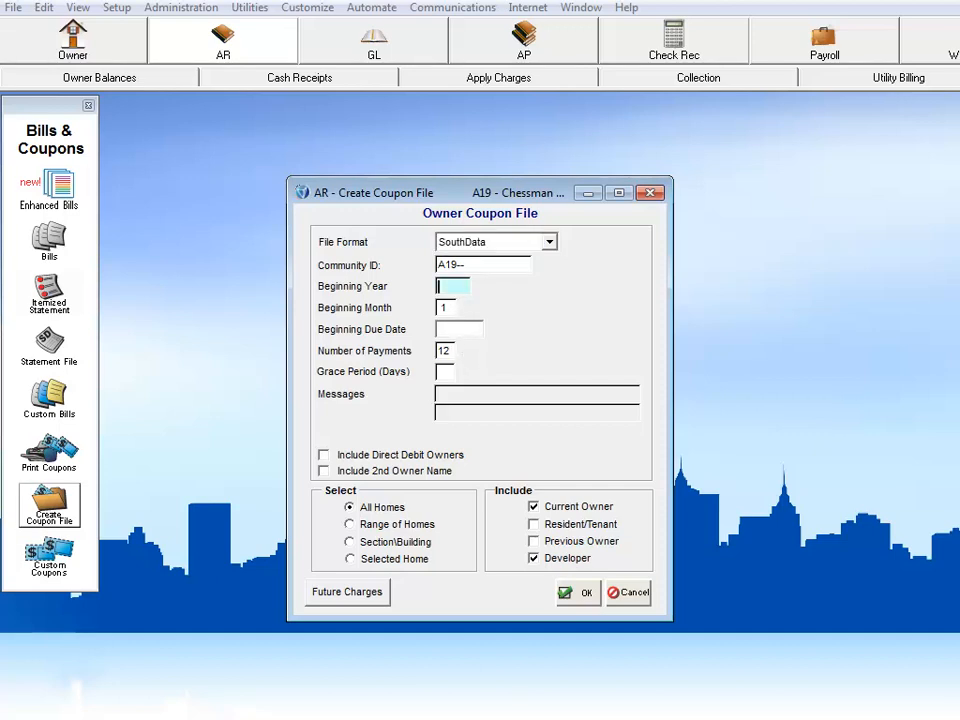
{"action": "type", "text": "2014"}
{"action": "left_click", "coordinate": [444, 308]}
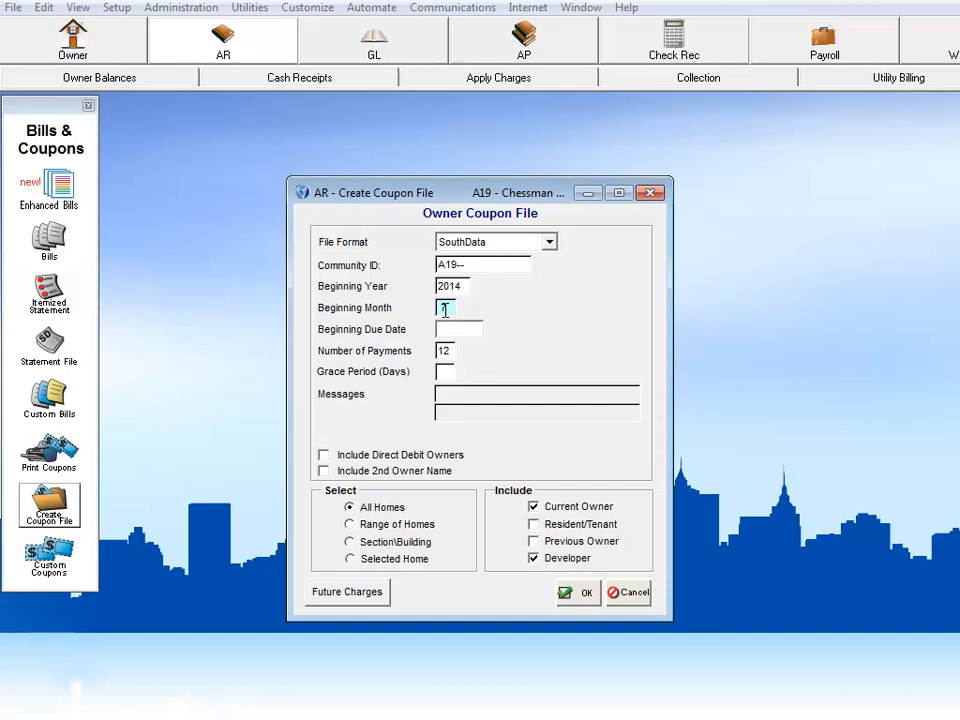
{"action": "type", "text": "7"}
{"action": "left_click", "coordinate": [468, 328]}
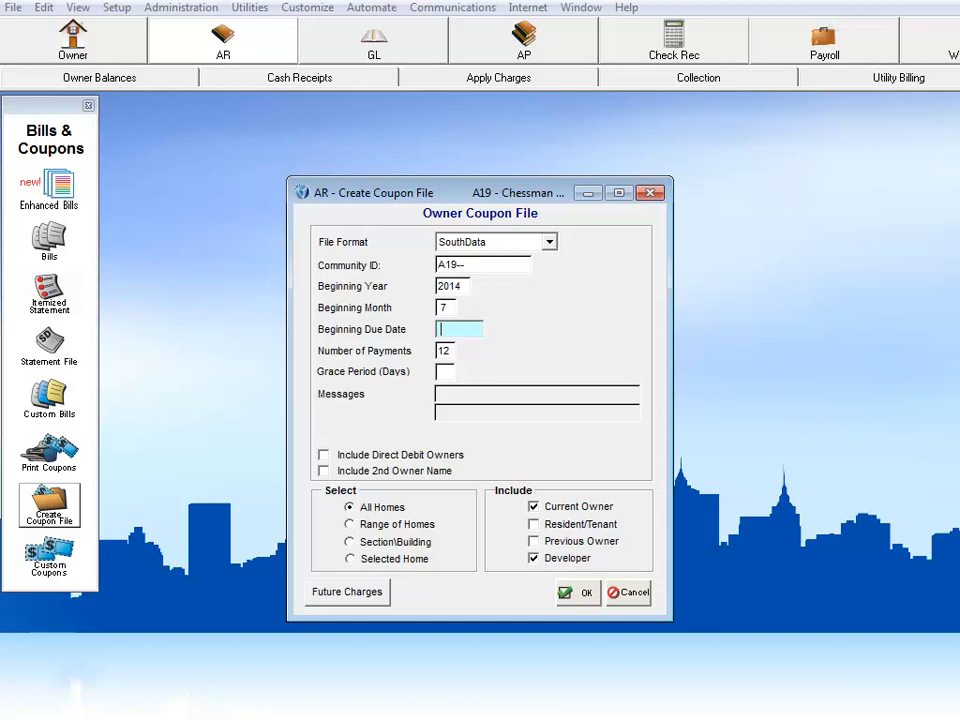
{"action": "type", "text": "070114"}
- Set the number of payments to 6 and the grace period to 15 days, and exclude Developer from the coupon file
{"action": "left_click", "coordinate": [440, 356]}
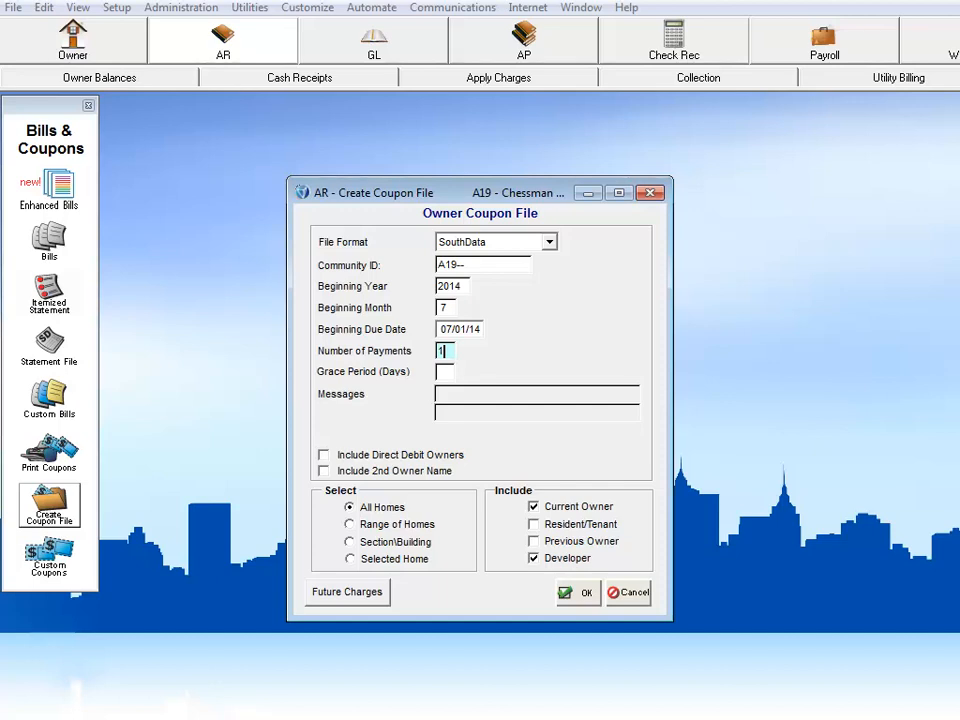
{"action": "type", "text": "6"}
{"action": "key", "text": "Tab"}
{"action": "type", "text": "15"}
{"action": "key", "text": "Tab"}
{"action": "left_click", "coordinate": [534, 559]}
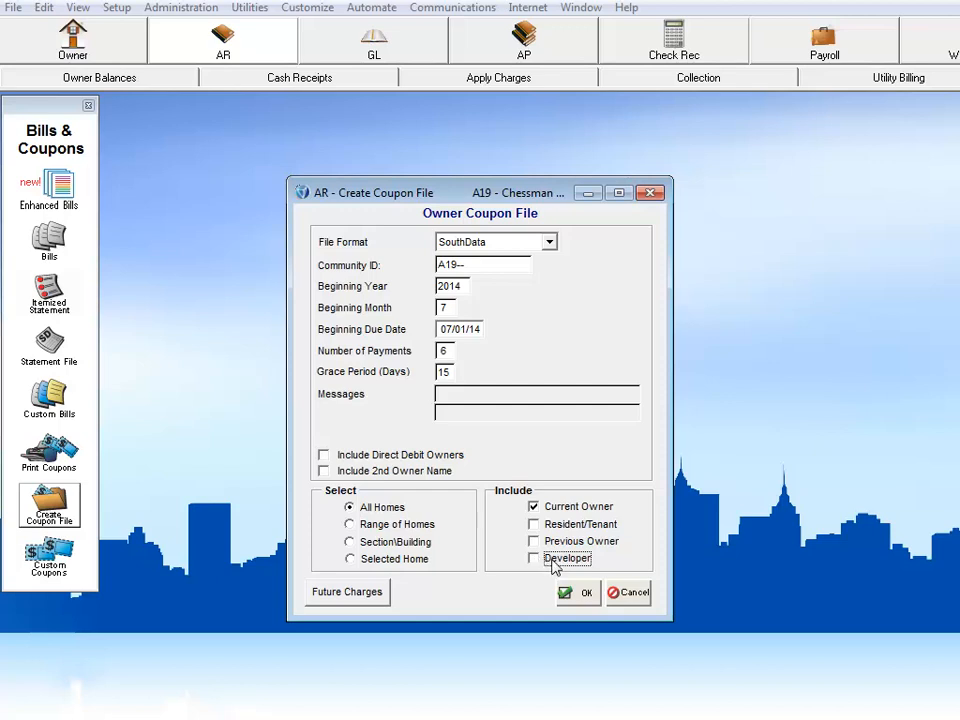
- Proceed to the charge selection and include both the Association Fee and Special Assess charges
{"action": "left_click", "coordinate": [573, 596]}
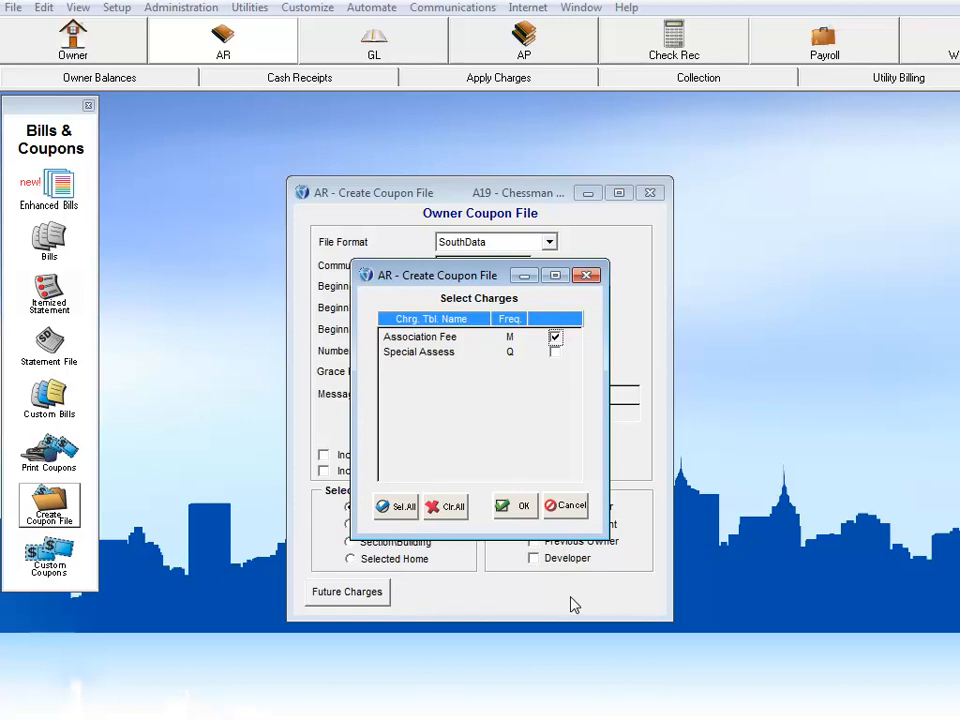
{"action": "left_click", "coordinate": [555, 353]}
{"action": "left_click", "coordinate": [450, 510]}
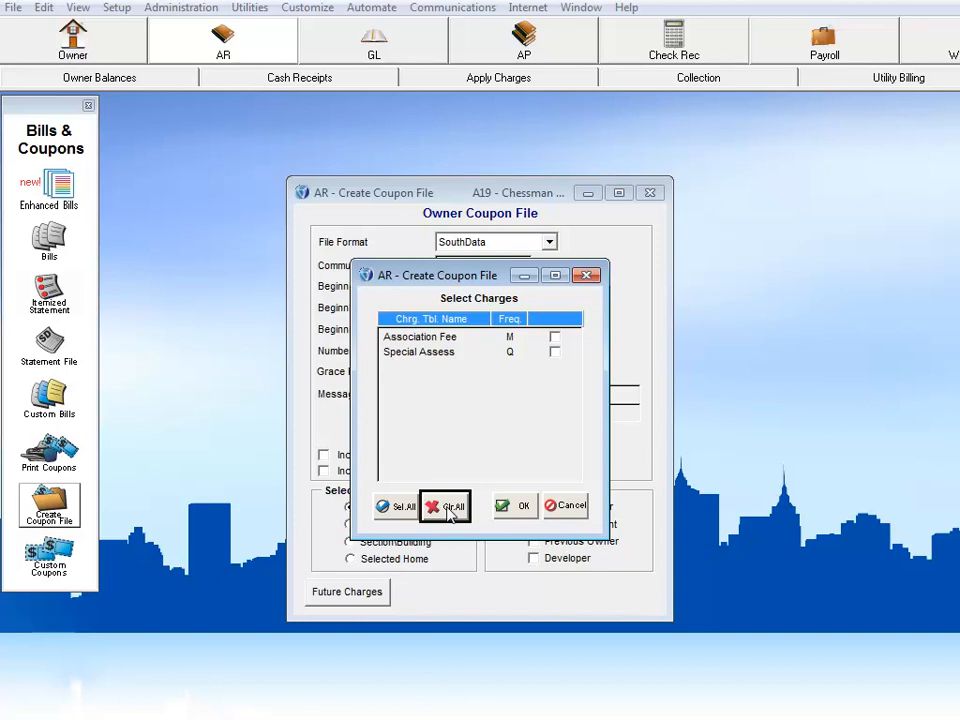
{"action": "left_click", "coordinate": [392, 508]}
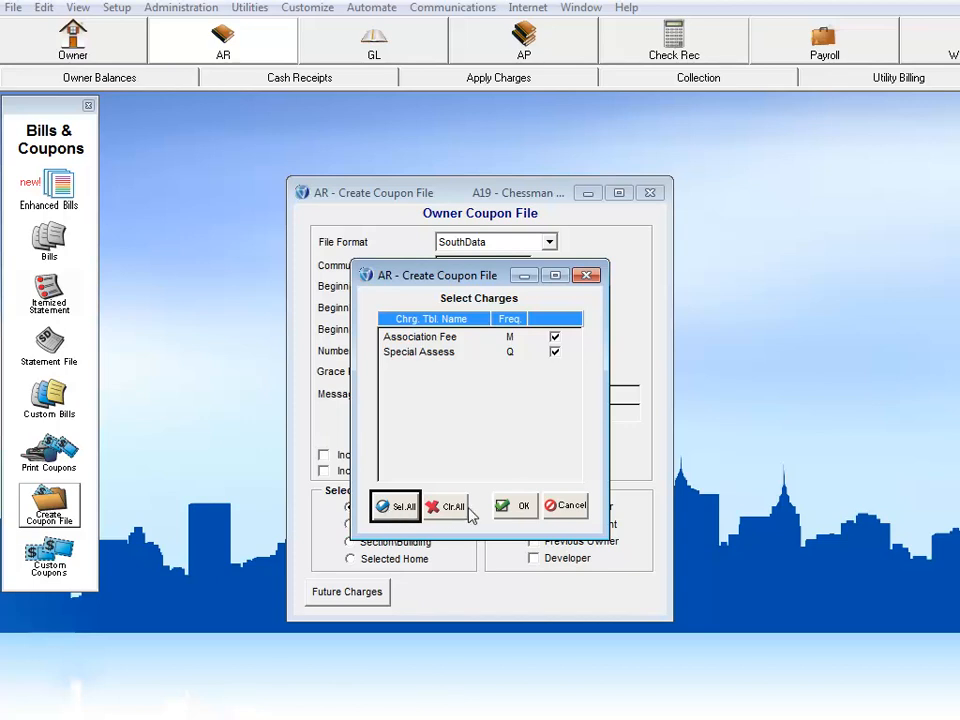
{"action": "left_click", "coordinate": [520, 506]}
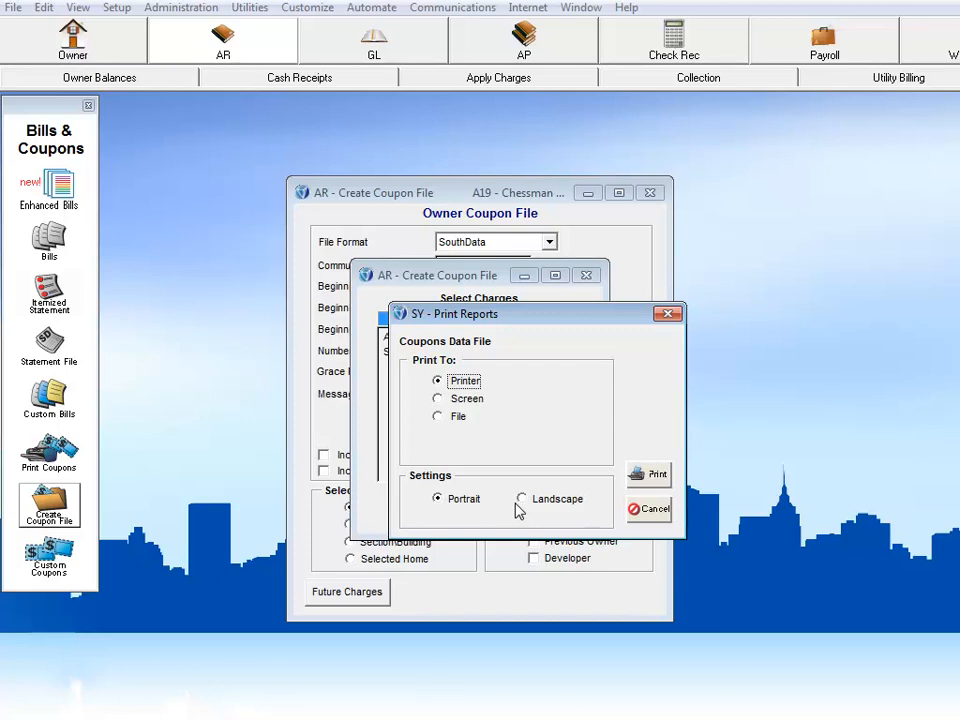
- Preview the coupon list on screen in landscape without printing it, and copy the coupon file to the hard drive
{"action": "left_click", "coordinate": [438, 399]}
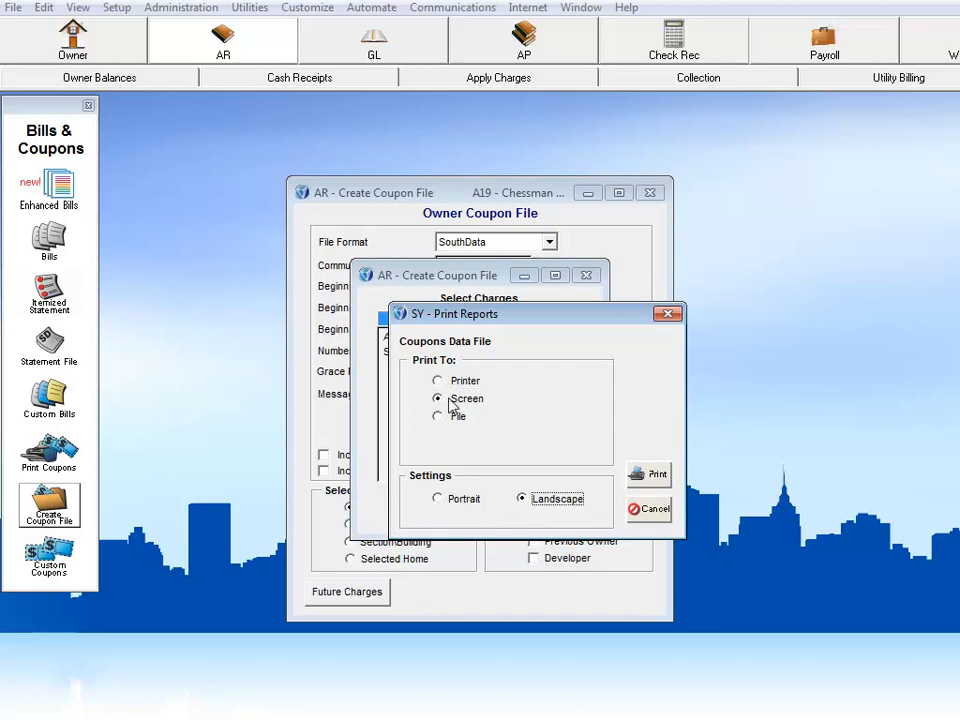
{"action": "left_click", "coordinate": [652, 476]}
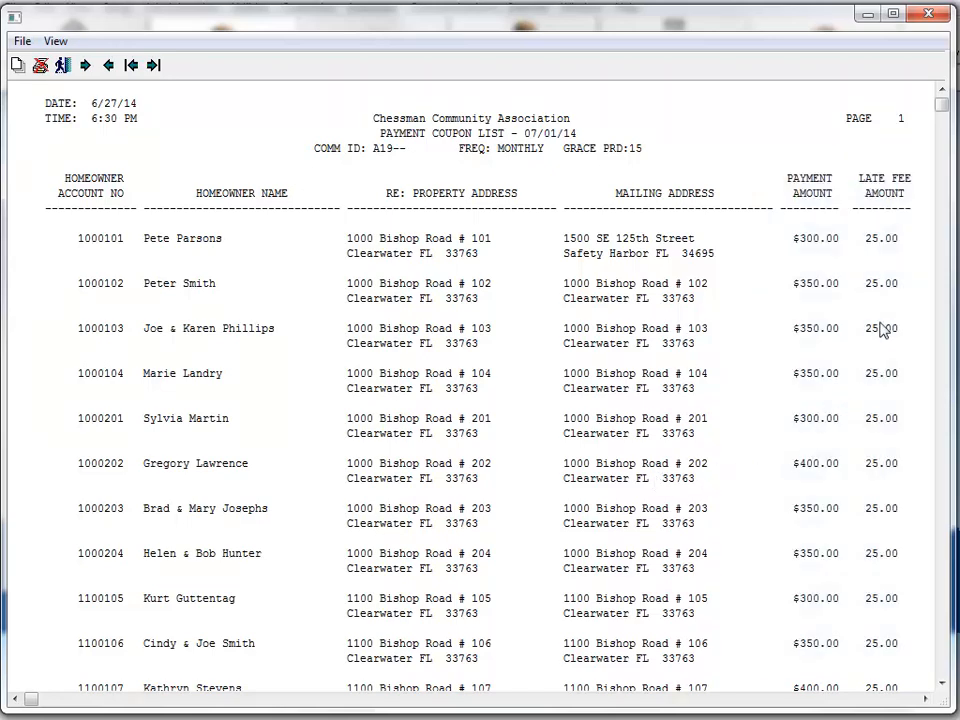
{"action": "left_click", "coordinate": [928, 15]}
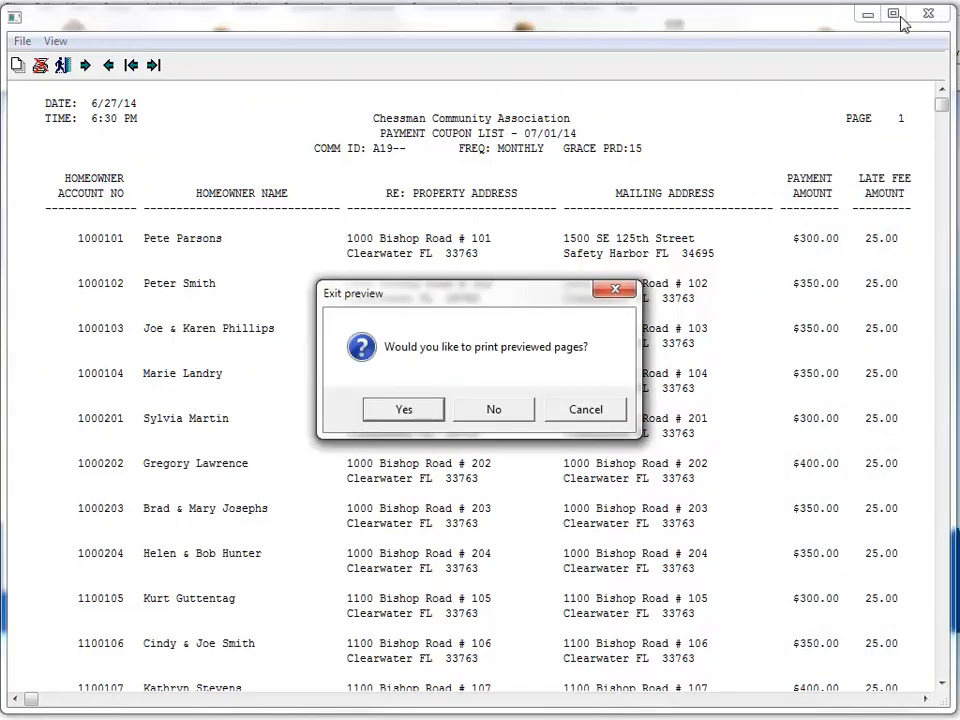
{"action": "left_click", "coordinate": [491, 410]}
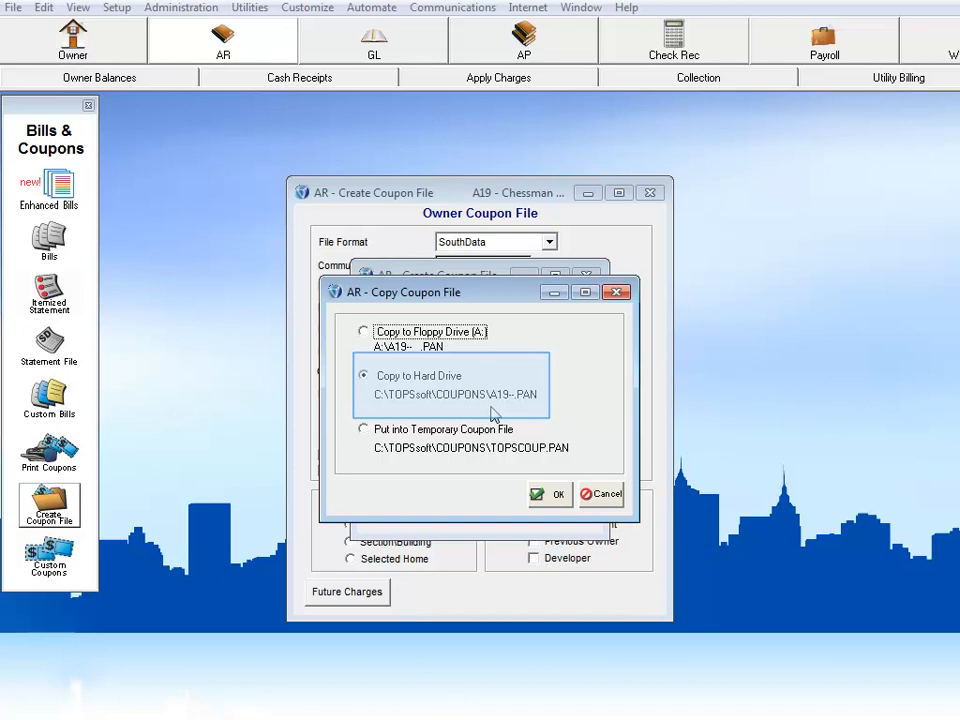
{"action": "left_click", "coordinate": [549, 496]}
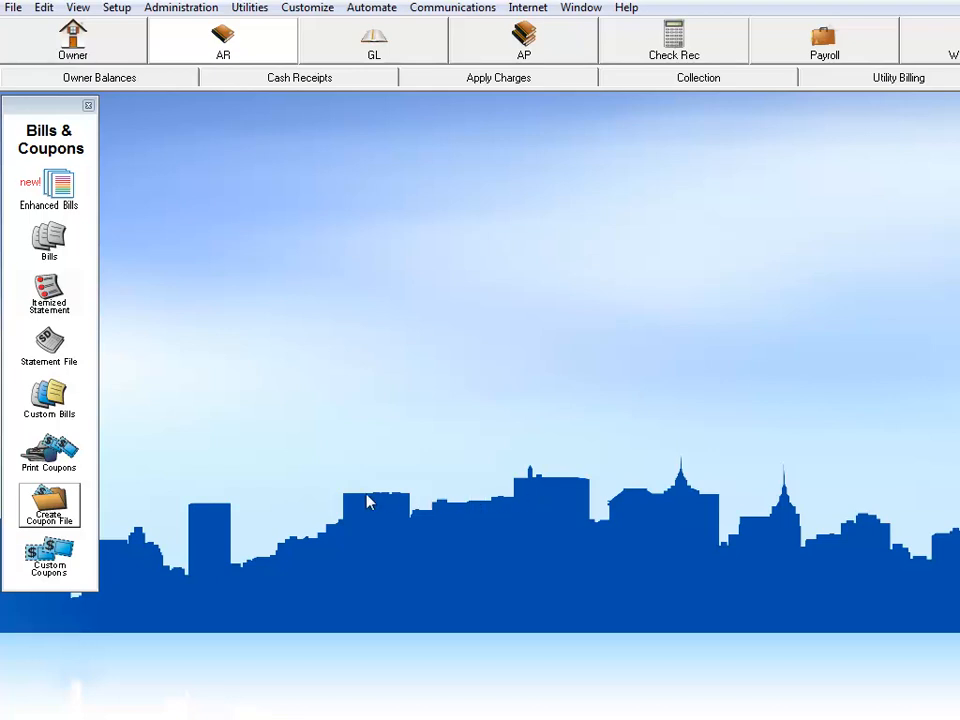
- Start a new coupon file in BB&T format with beginning year 2015, beginning due date 01/01/15 and a 15-day grace period
{"action": "left_click", "coordinate": [56, 505]}
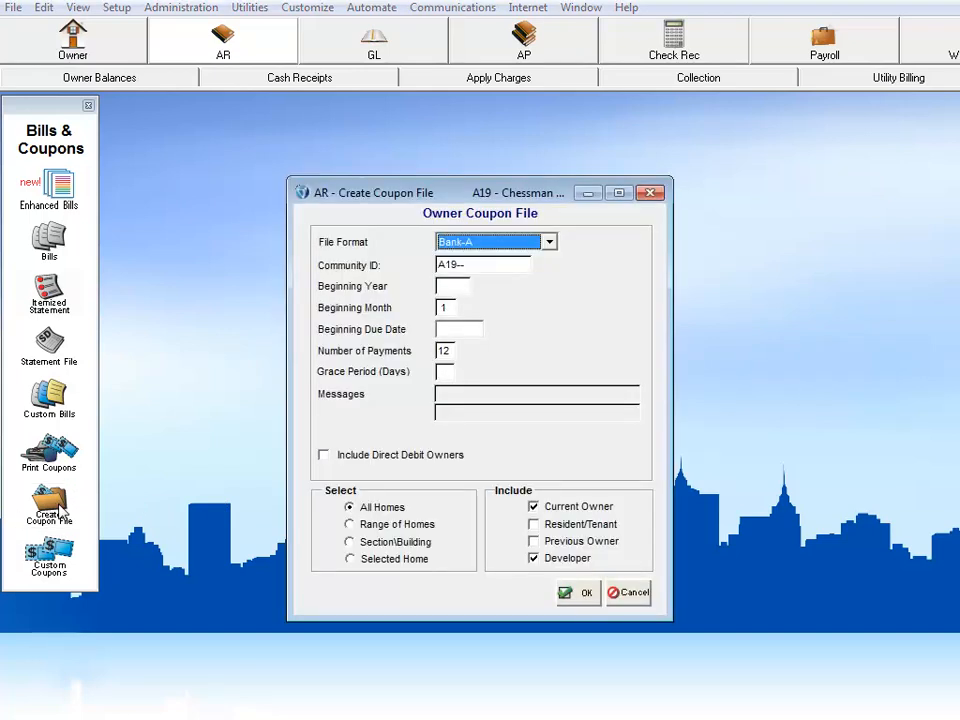
{"action": "left_click", "coordinate": [549, 243]}
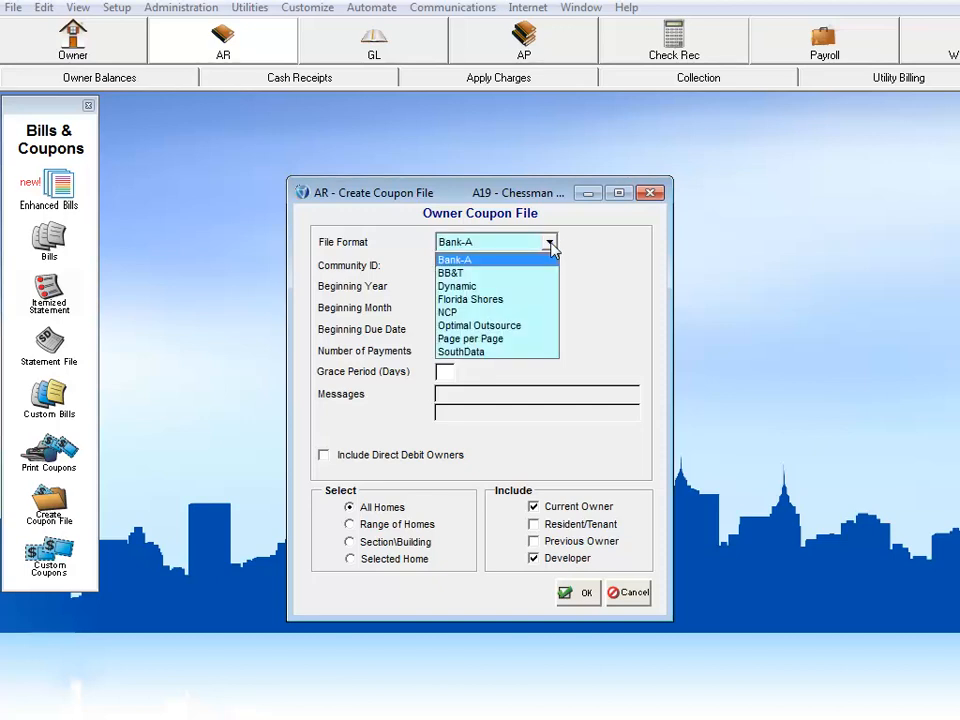
{"action": "left_click", "coordinate": [506, 275]}
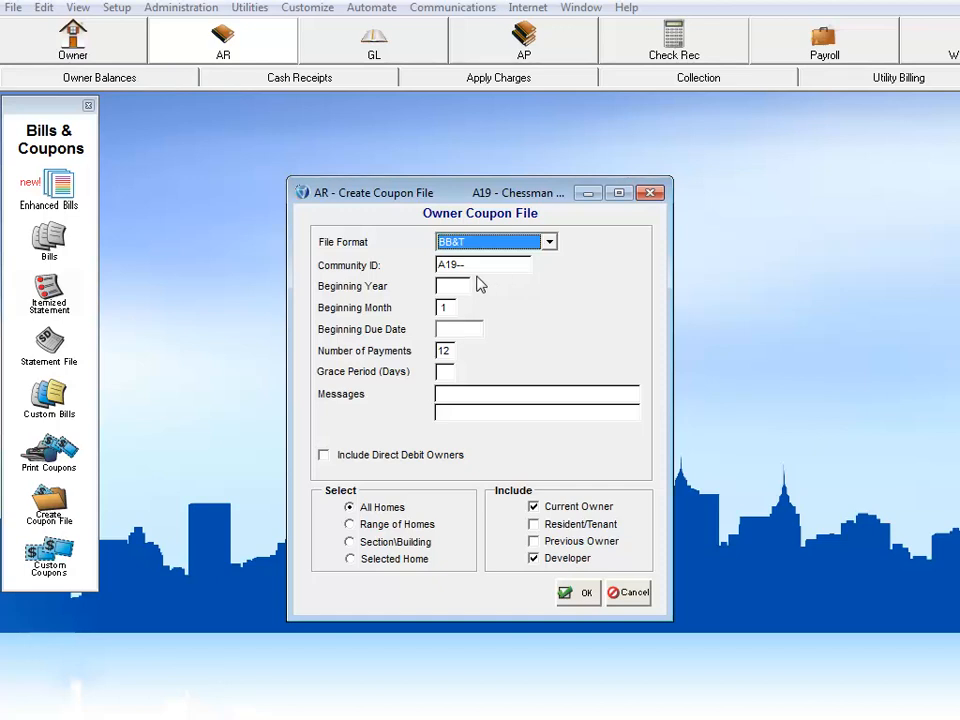
{"action": "left_click", "coordinate": [456, 290]}
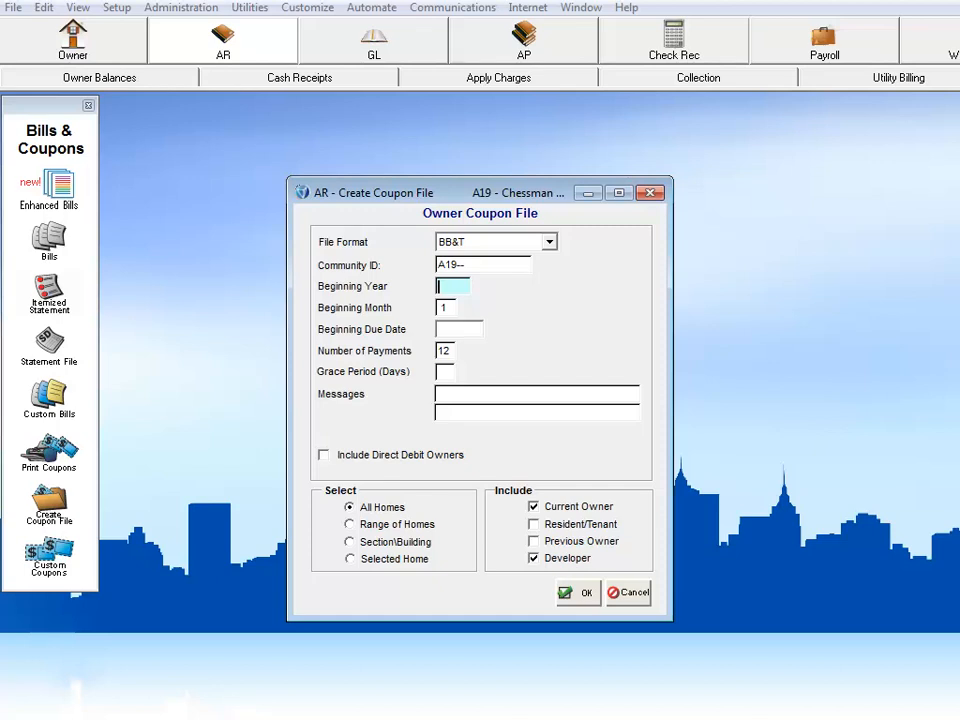
{"action": "type", "text": "2013"}
{"action": "key", "text": "Tab"}
{"action": "left_click", "coordinate": [465, 330]}
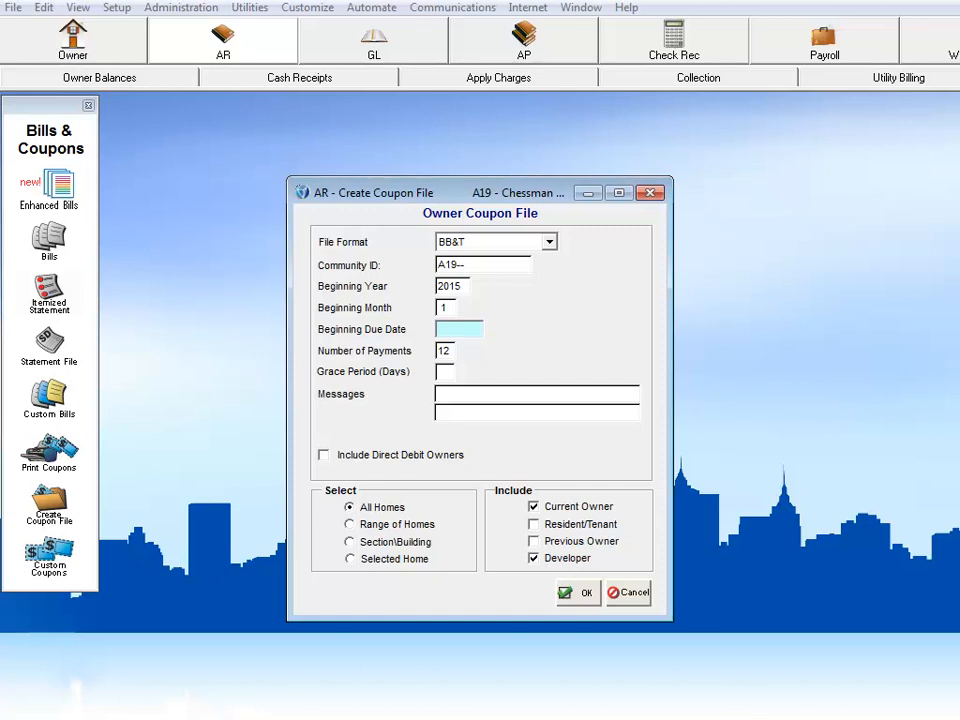
{"action": "type", "text": "010115"}
{"action": "key", "text": "Tab"}
{"action": "left_click", "coordinate": [443, 372]}
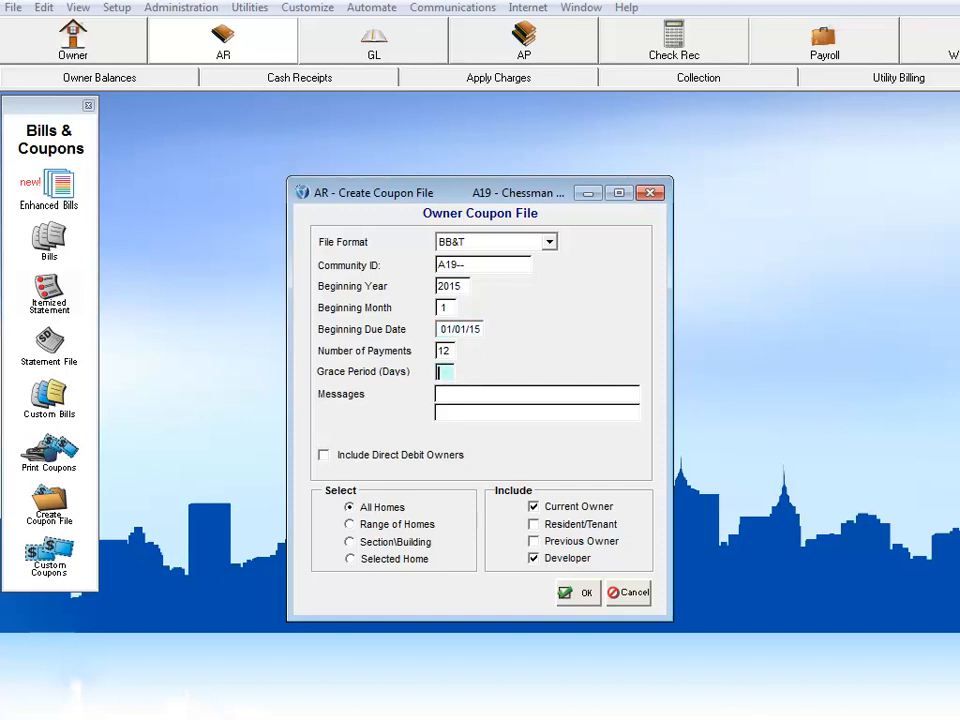
{"action": "type", "text": "15"}
- Enter the two-line coupon message "REMINDER: ALL FEES ARE DUE ON" and "THE 1ST AND LATE ON THE 15TH"
{"action": "left_click", "coordinate": [528, 397]}
{"action": "type", "text": "REMINDE"}
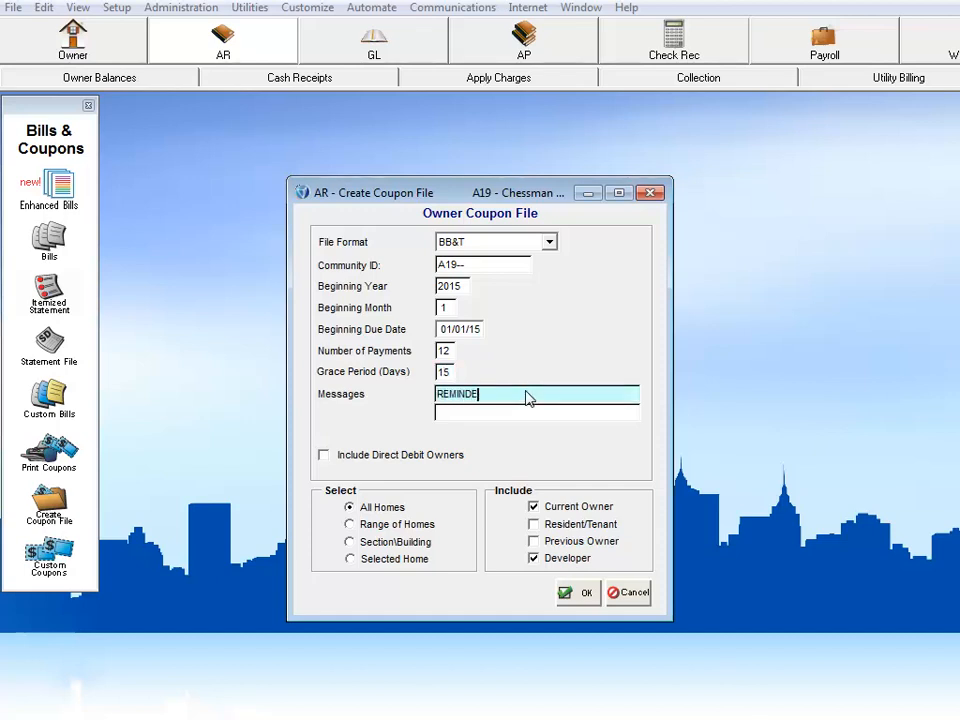
{"action": "type", "text": "R: ALL FEES ARE DUE ON"}
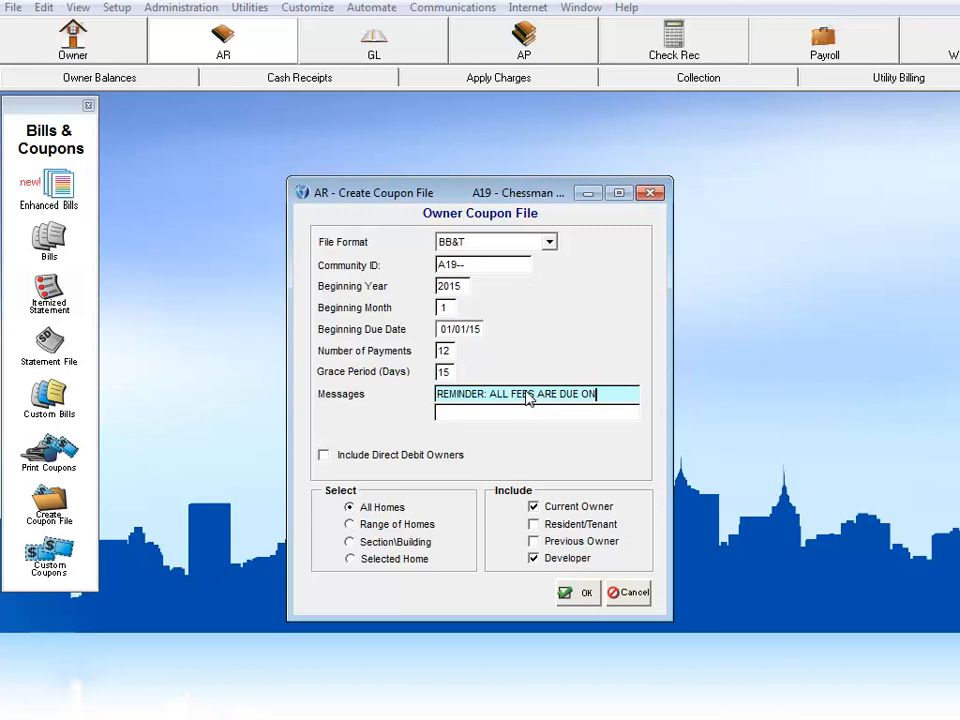
{"action": "left_click", "coordinate": [562, 415]}
{"action": "type", "text": "THE "}
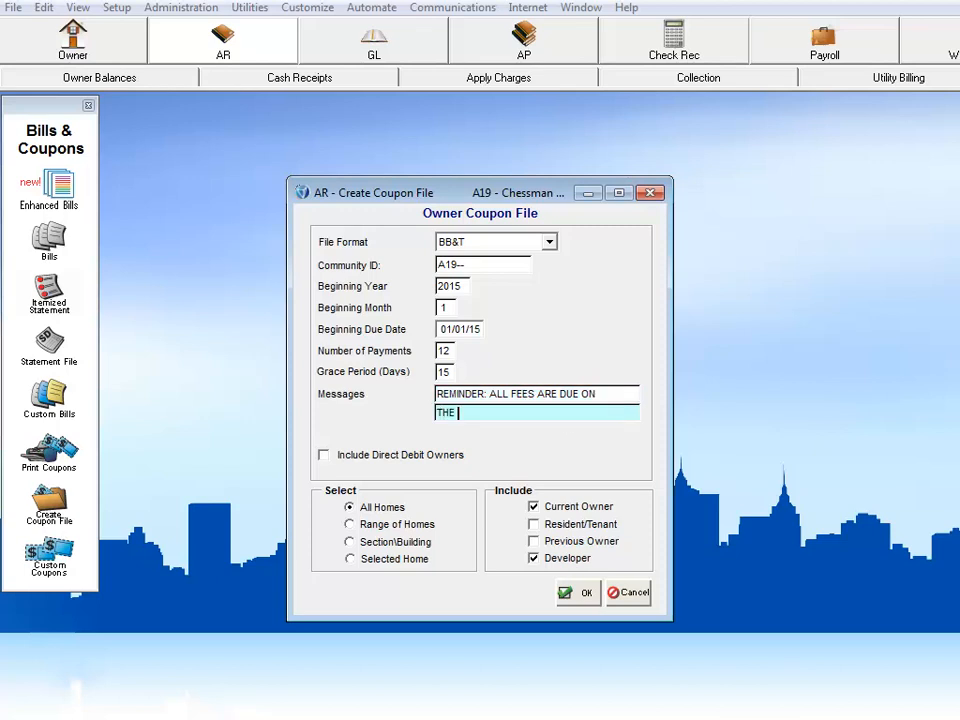
{"action": "type", "text": "1ST AND LATE ON THE 15TH"}
- Exclude Developer from the coupon file and accept the charge selection to reach the recurring charge amounts
{"action": "left_click", "coordinate": [534, 559]}
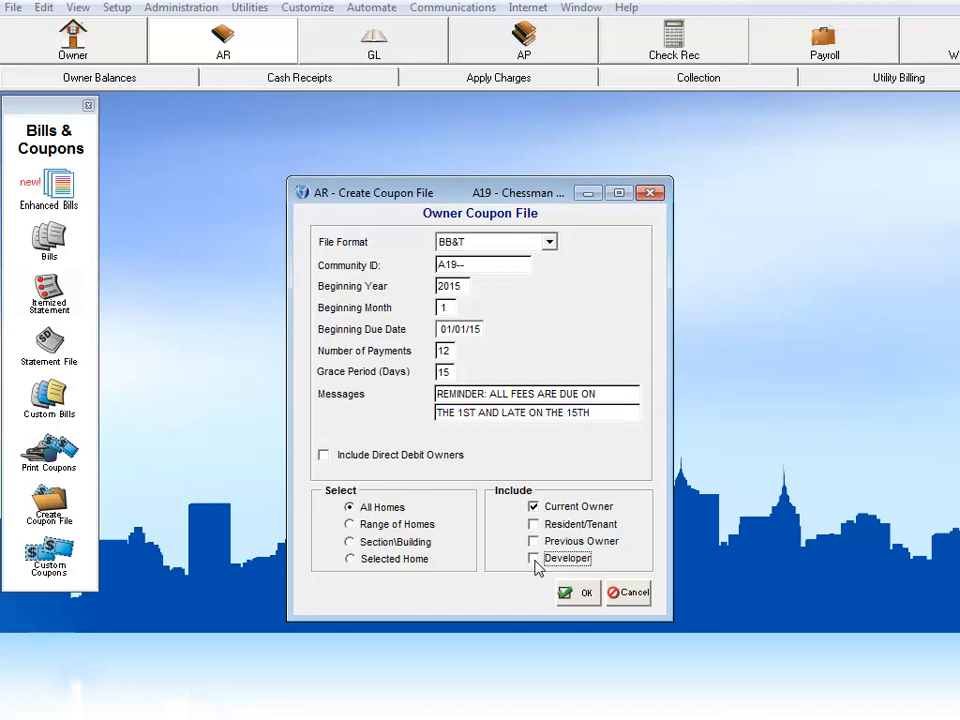
{"action": "left_click", "coordinate": [583, 598]}
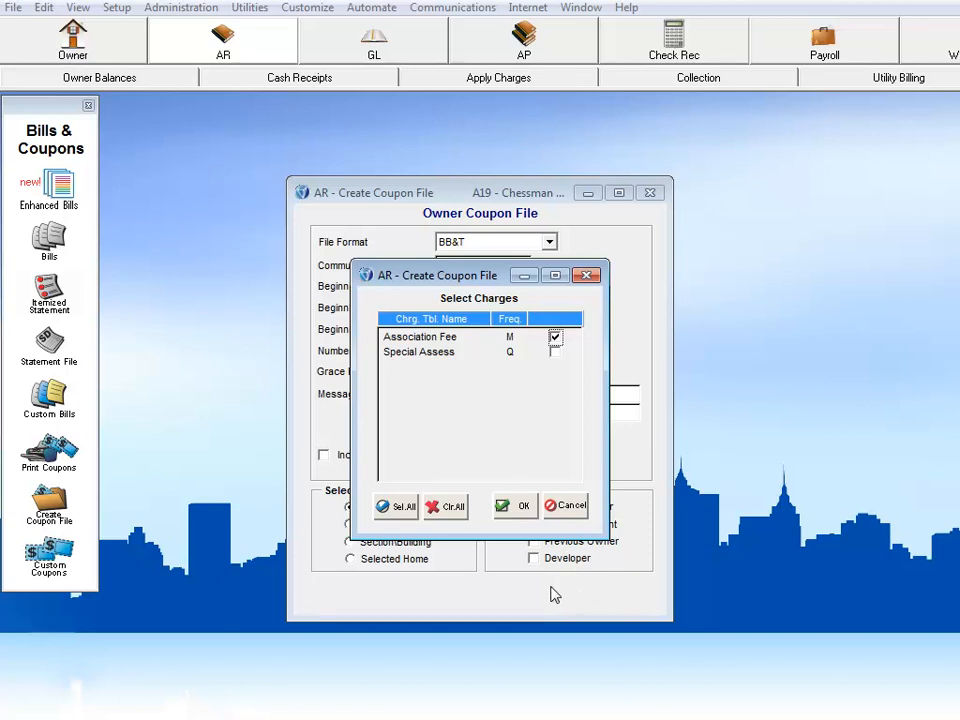
{"action": "left_click", "coordinate": [512, 506]}
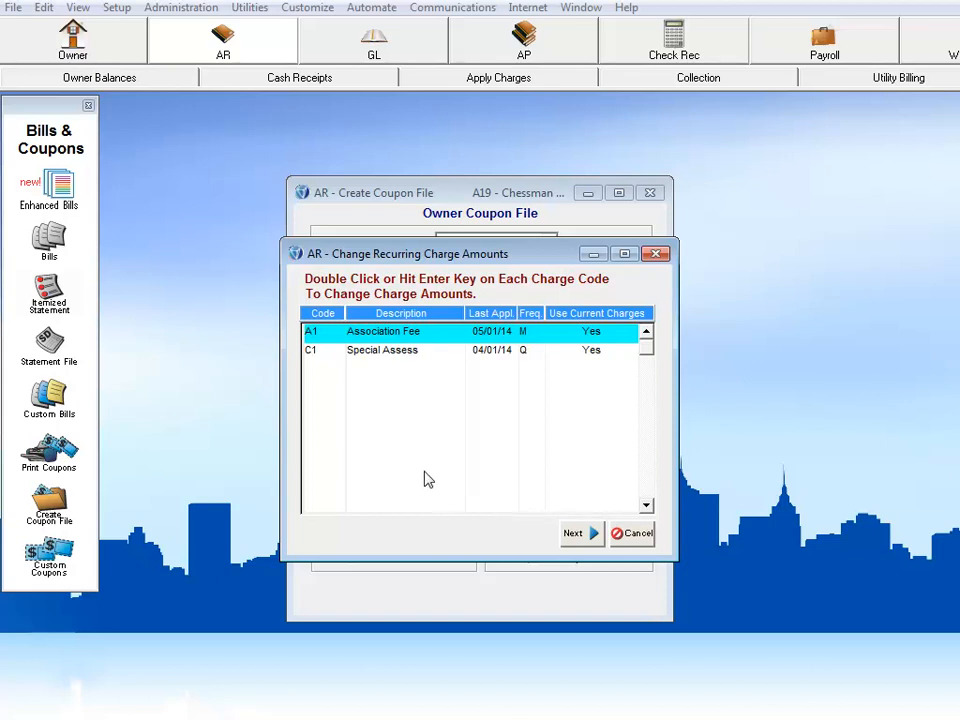
- Set the Association Fee's next year amounts to 250 for 2BR/1BA, 300 for 2BR/2BA and 350 for 3BR/2BA
{"action": "double_click", "coordinate": [386, 333]}
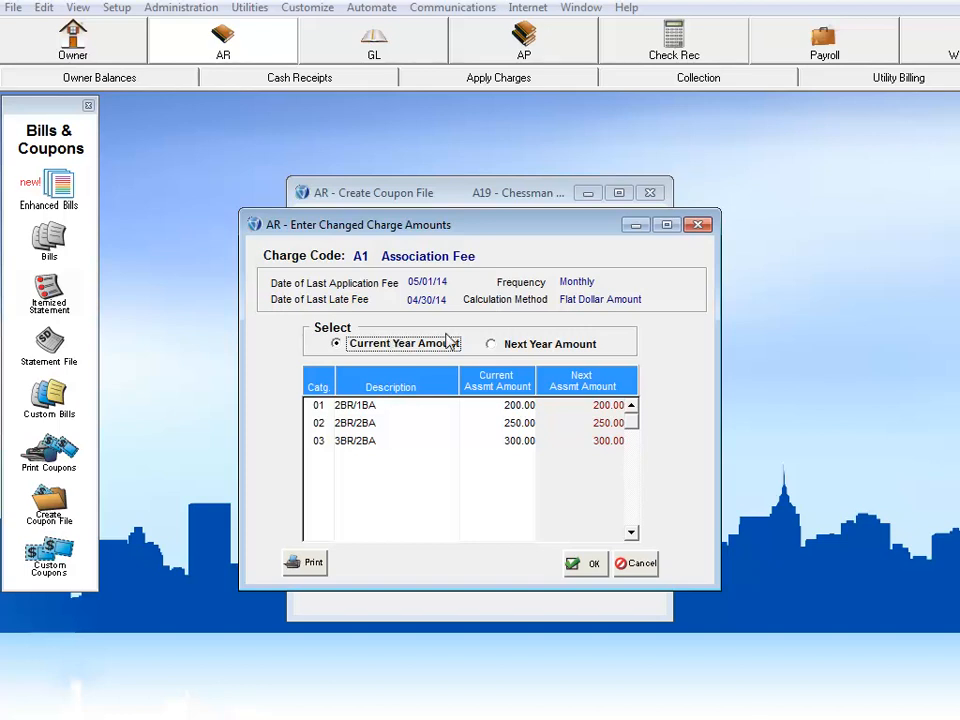
{"action": "left_click", "coordinate": [490, 345]}
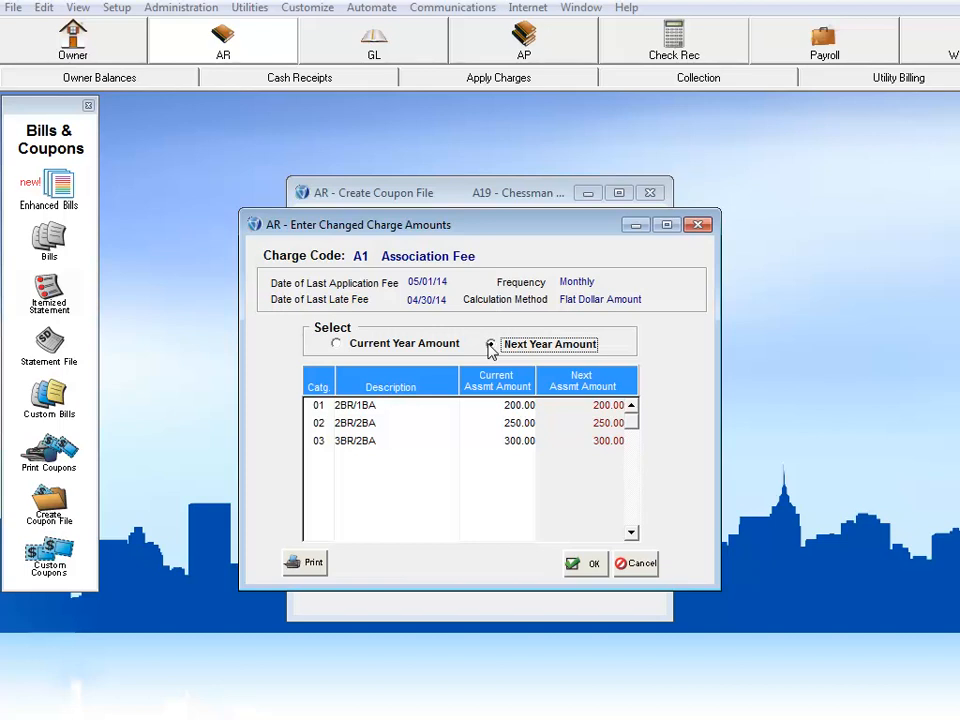
{"action": "left_click", "coordinate": [600, 405]}
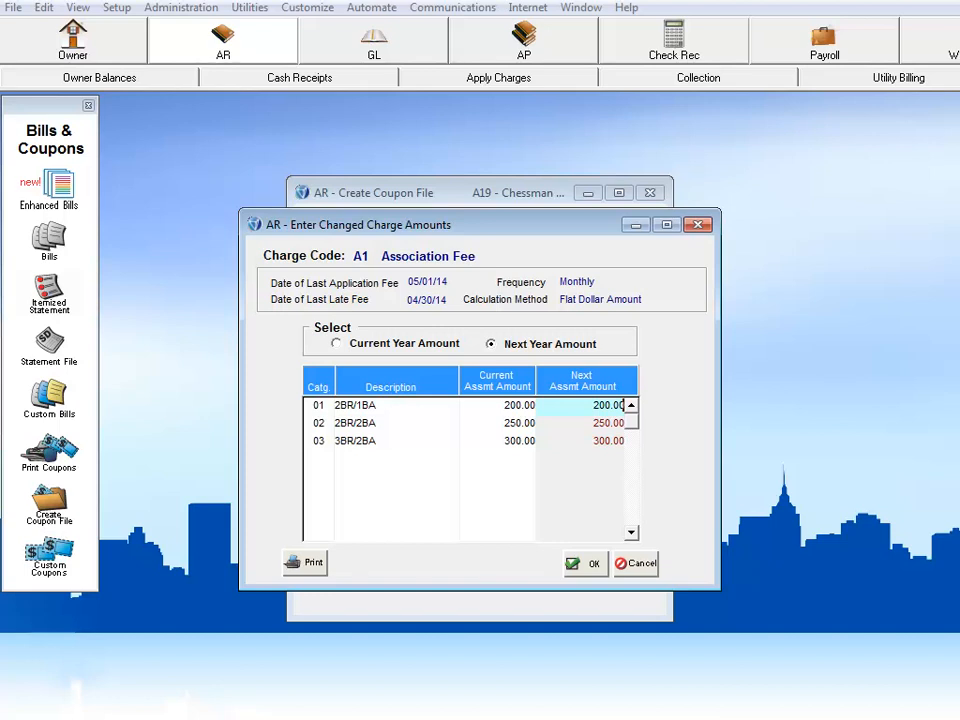
{"action": "type", "text": "250"}
{"action": "left_click", "coordinate": [597, 422]}
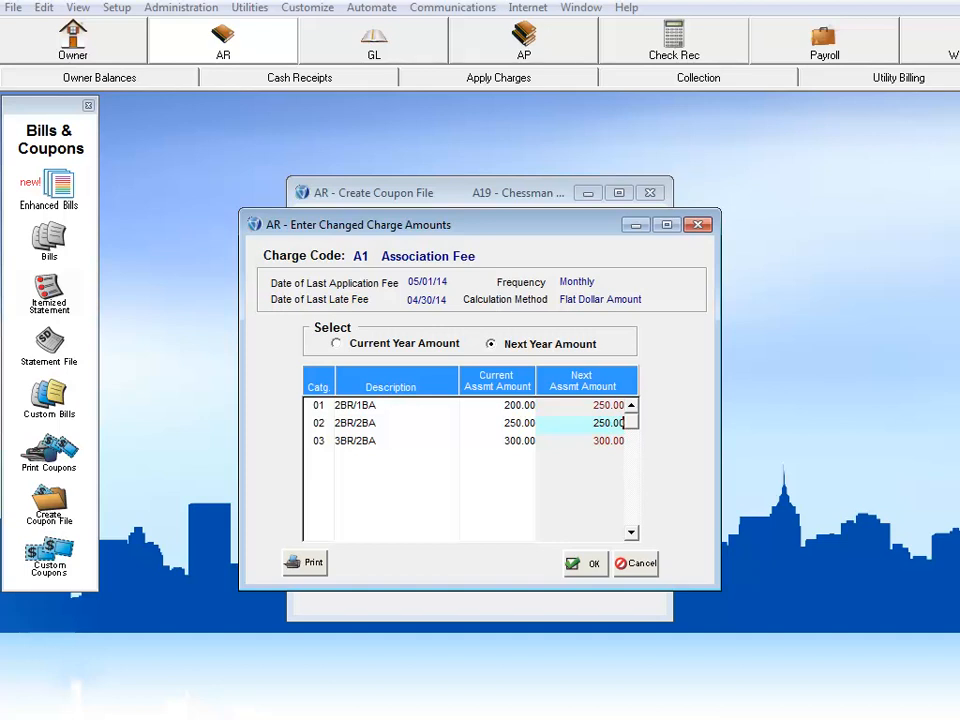
{"action": "type", "text": "300"}
{"action": "left_click", "coordinate": [592, 440]}
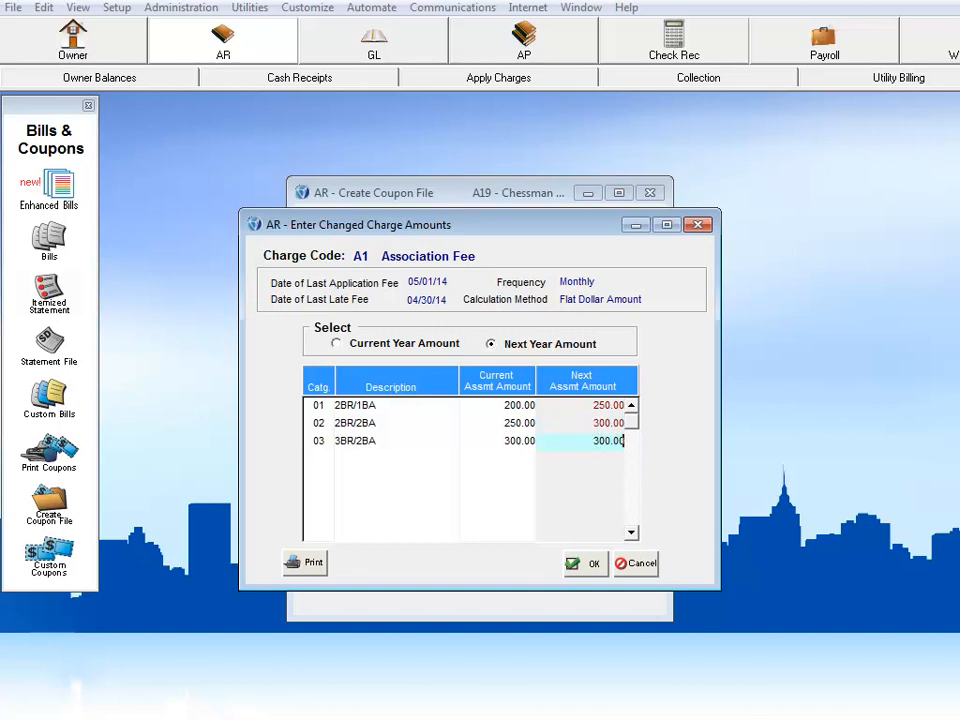
{"action": "type", "text": "350"}
{"action": "key", "text": "Return"}
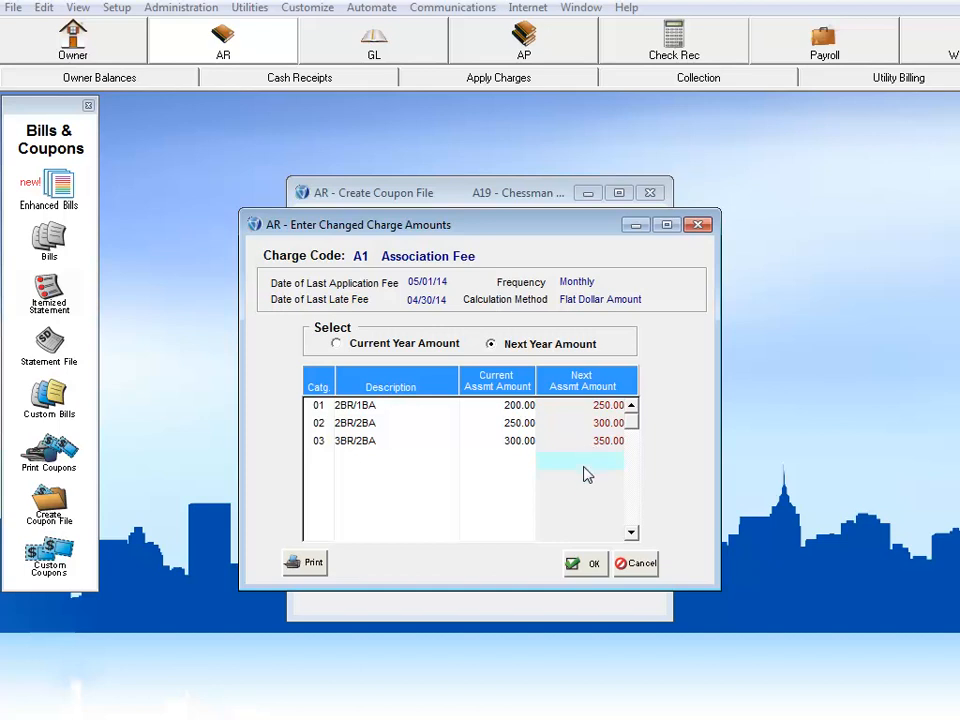
{"action": "left_click", "coordinate": [583, 565]}
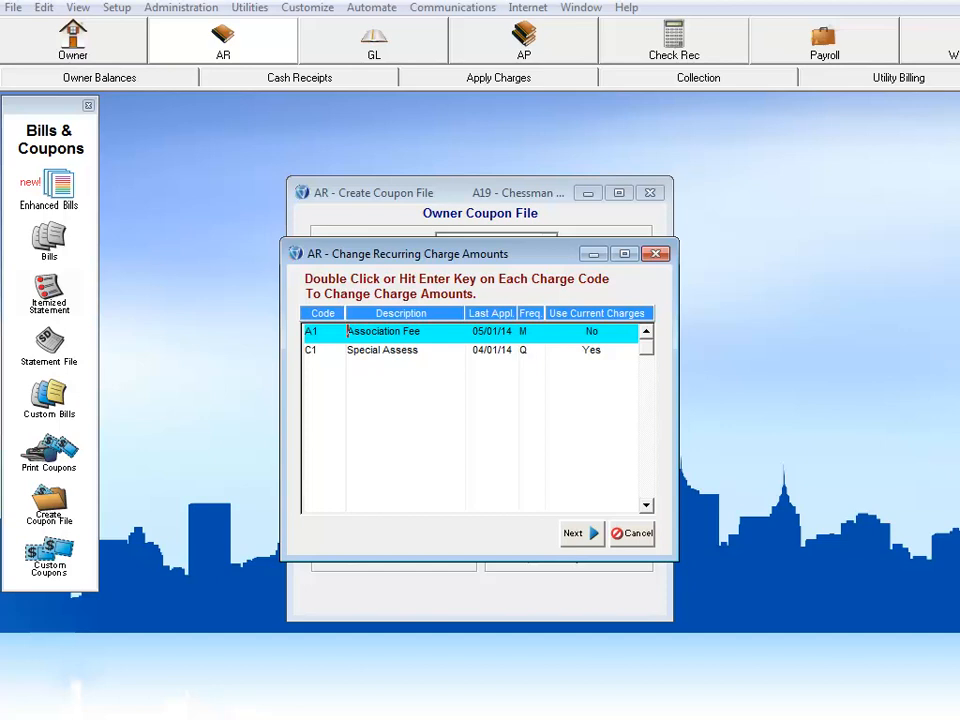
- Accept the new charge amounts and output the owner coupons report to the screen in landscape orientation
{"action": "left_click", "coordinate": [580, 537]}
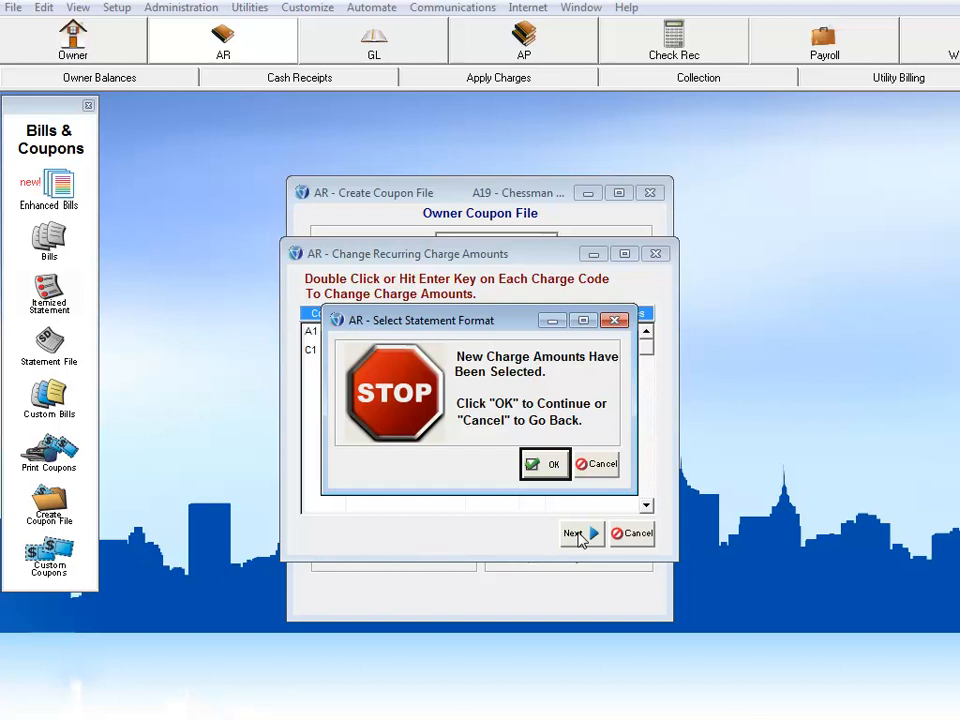
{"action": "left_click", "coordinate": [541, 464]}
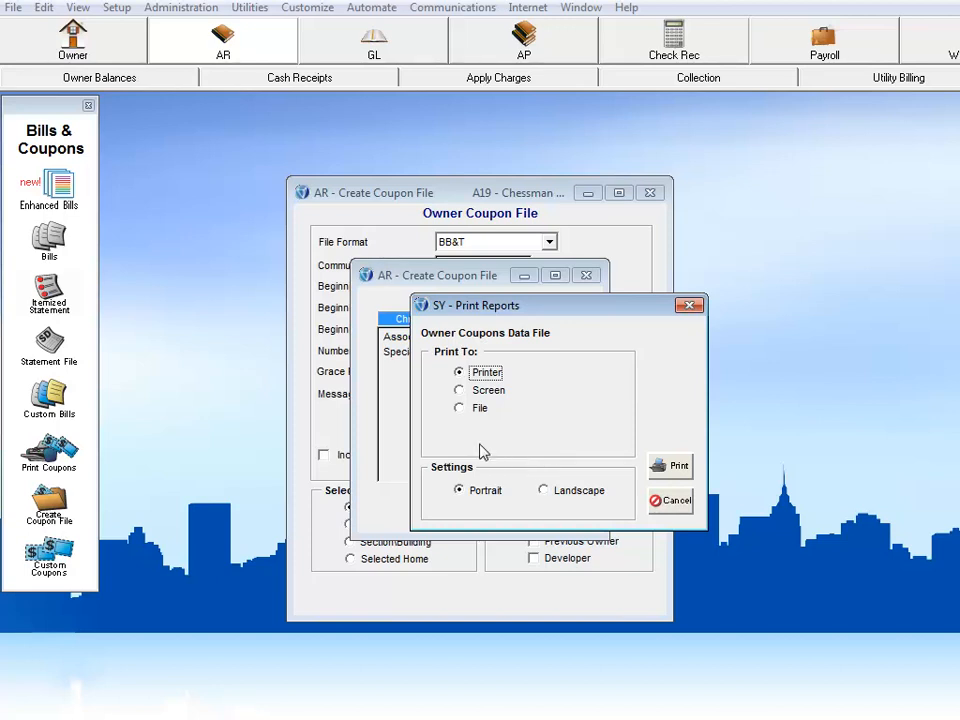
{"action": "left_click", "coordinate": [459, 390]}
{"action": "left_click", "coordinate": [543, 490]}
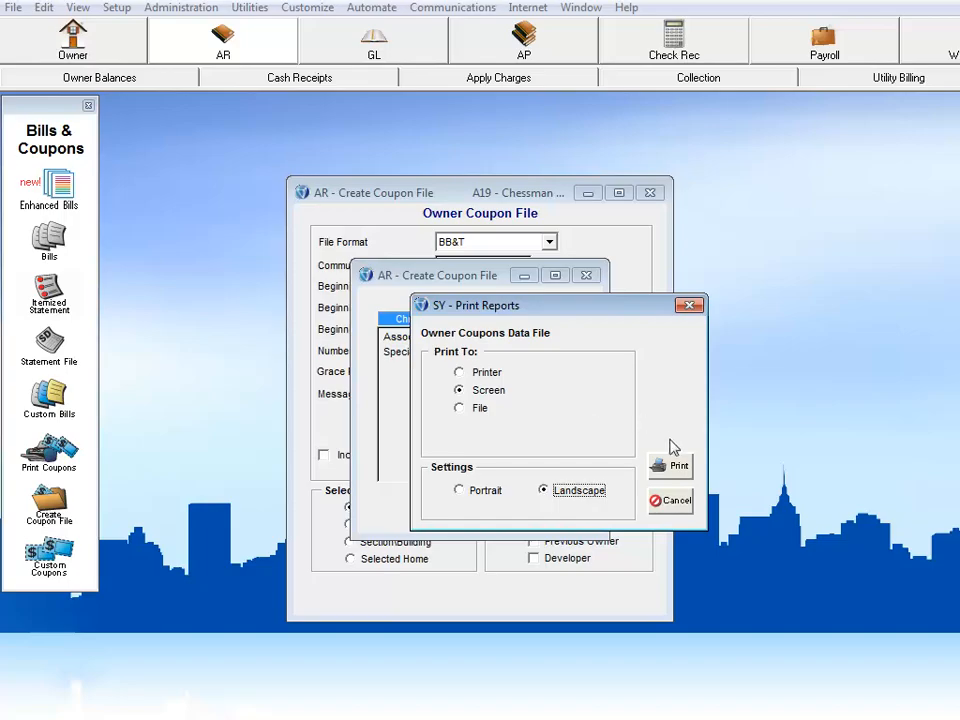
{"action": "left_click", "coordinate": [675, 466]}
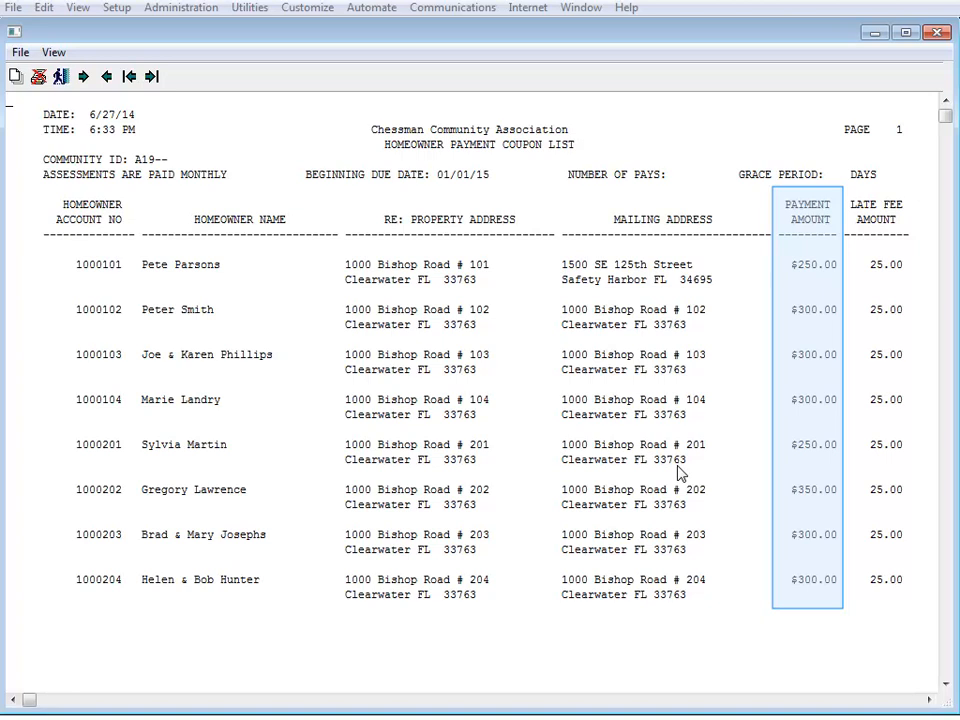
- Exit the coupon list preview without printing, copy the coupon file to the hard drive, and close Bills & Coupons
{"action": "left_click", "coordinate": [937, 32]}
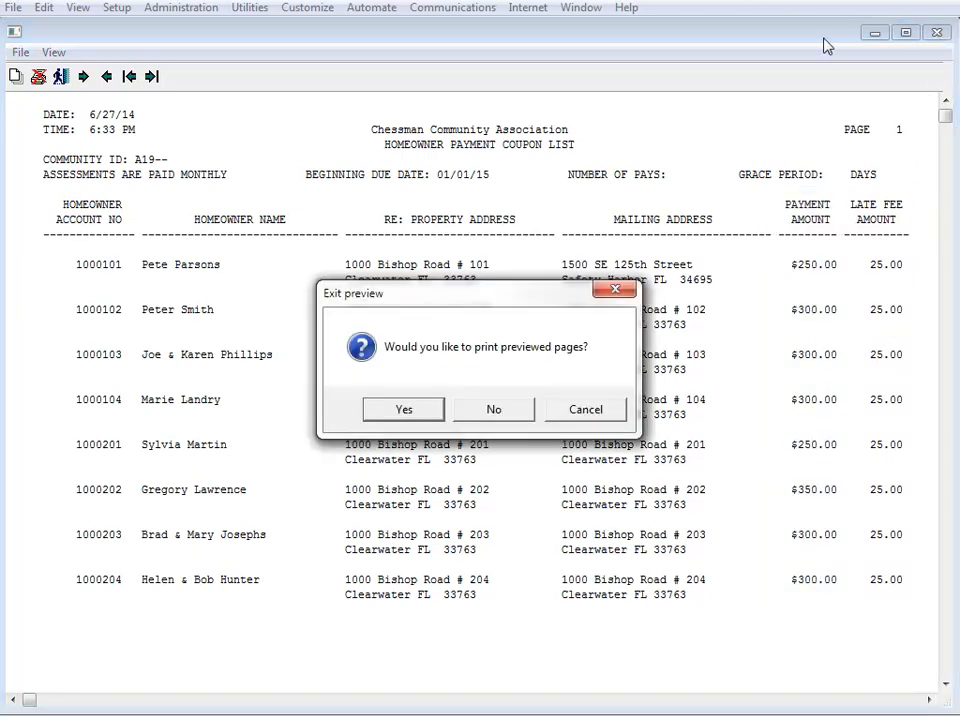
{"action": "left_click", "coordinate": [494, 410]}
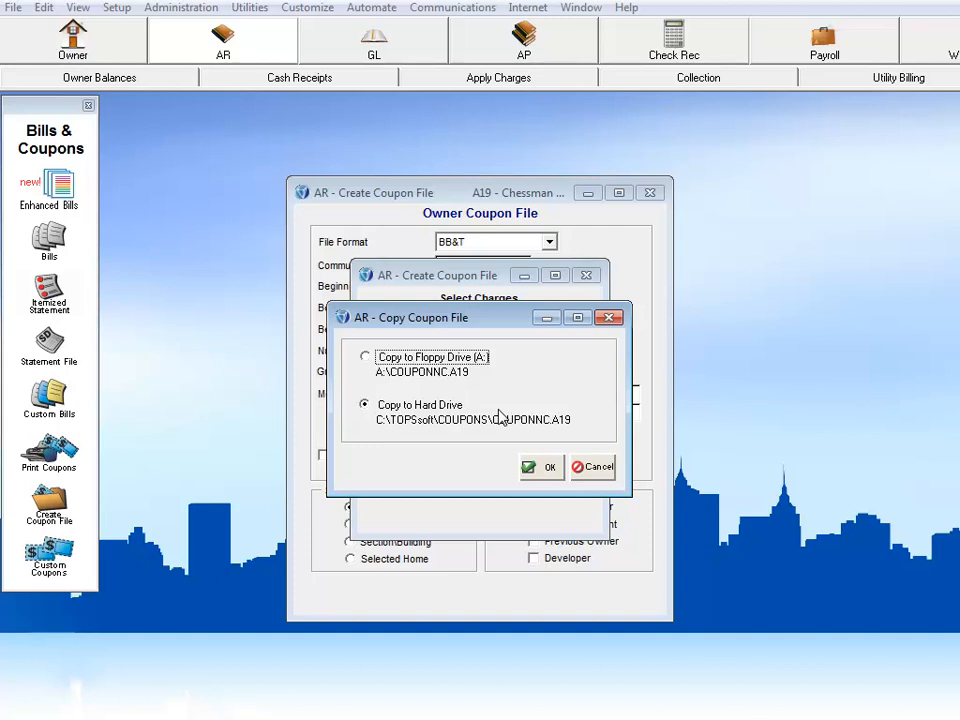
{"action": "left_click", "coordinate": [531, 468]}
{"action": "left_click", "coordinate": [88, 105]}
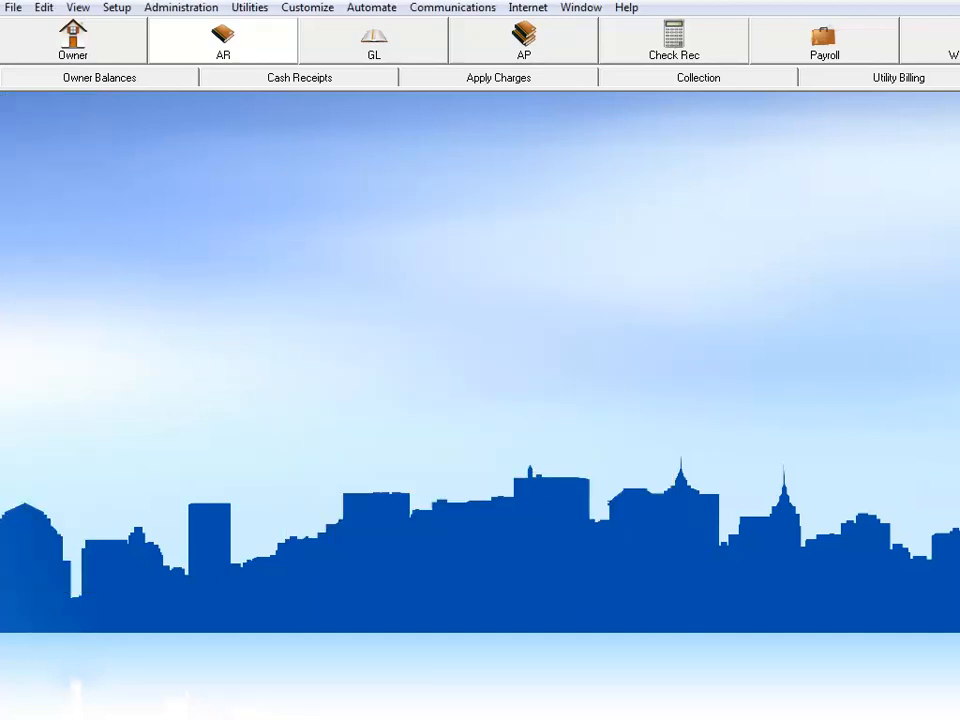